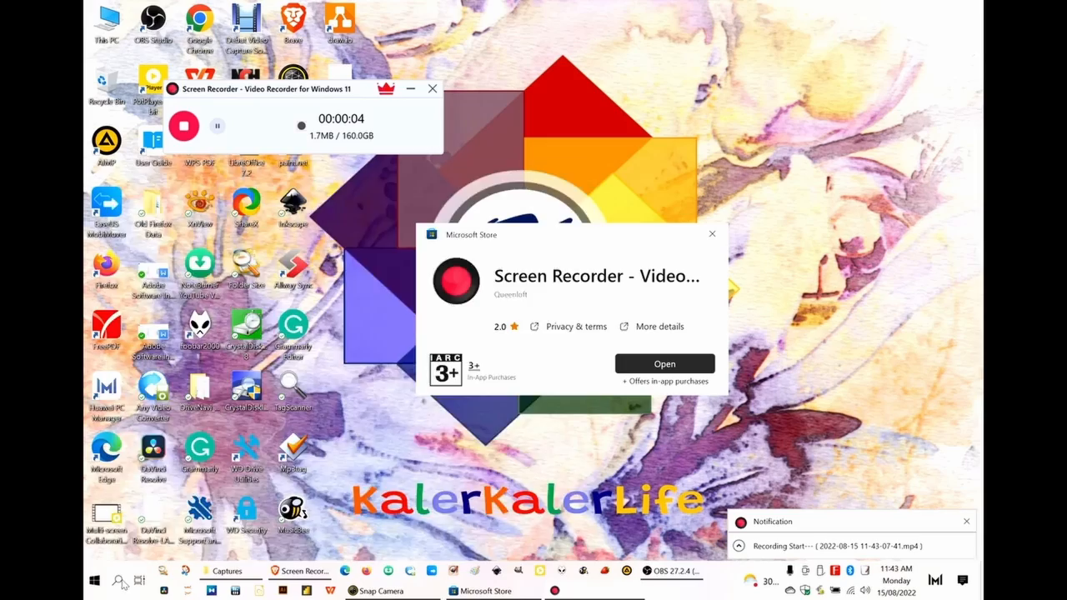
Launch Command Prompt and run dir /b /s /A-D /o:gn in D:\Business Documents, writing to buslist.txt.
key(super+s)
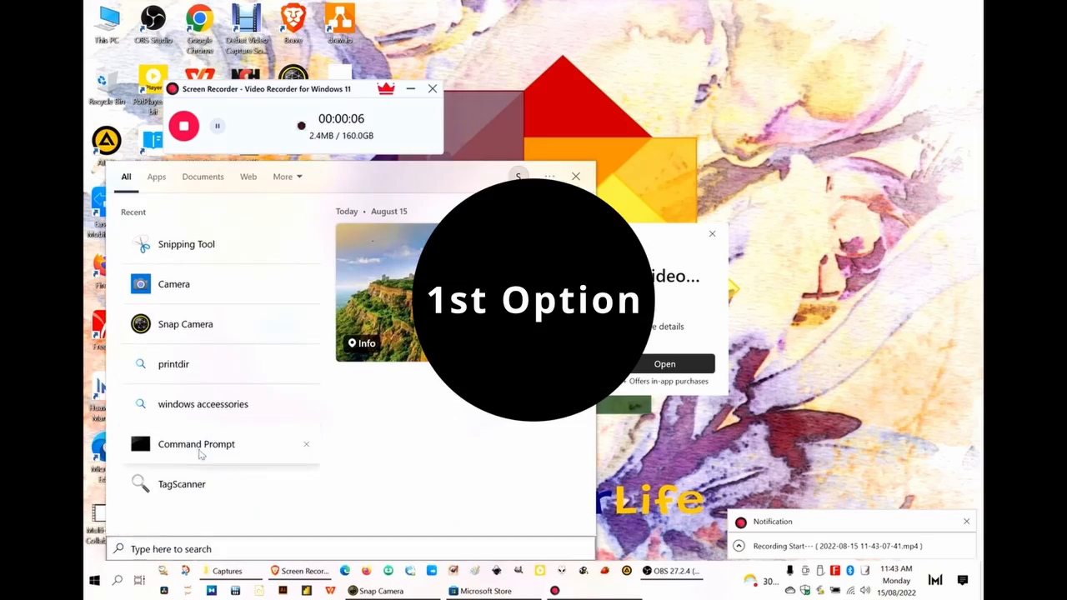
click(197, 445)
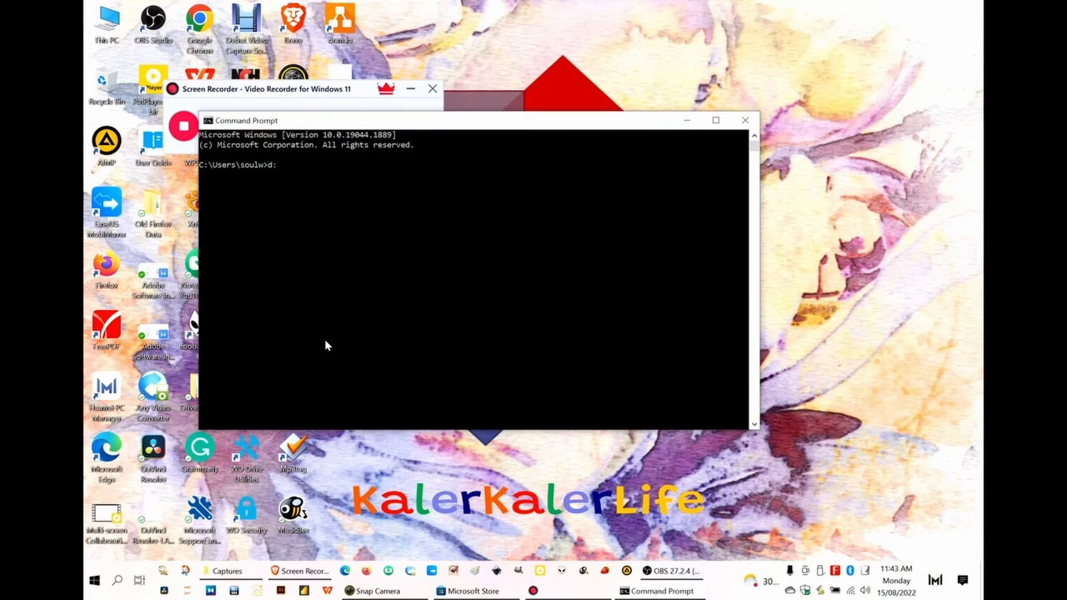
text(cd busin)
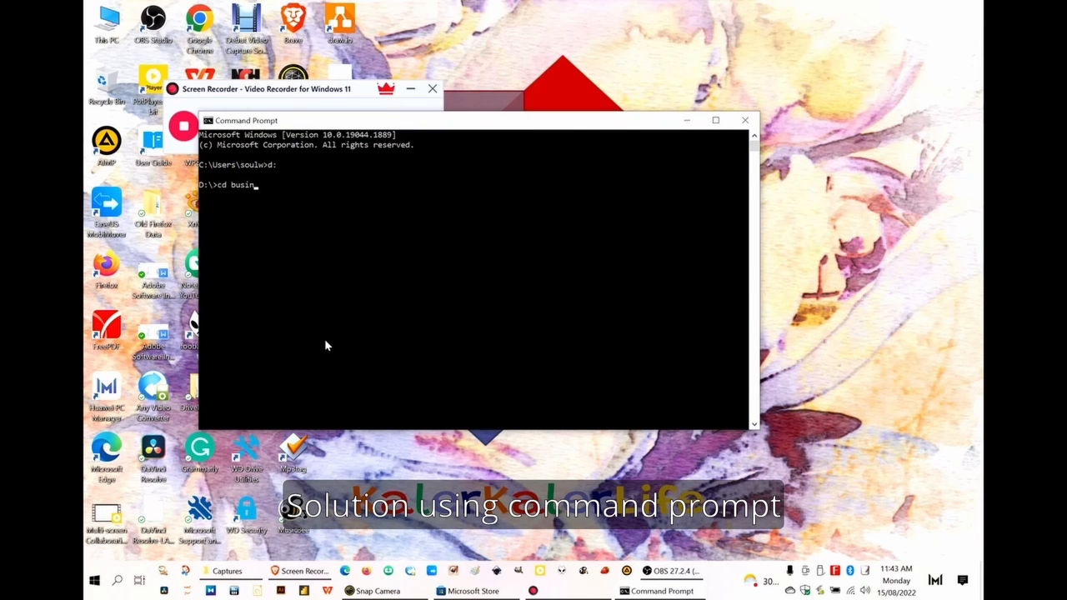
text(ess docu)
text(ments)
key(Return)
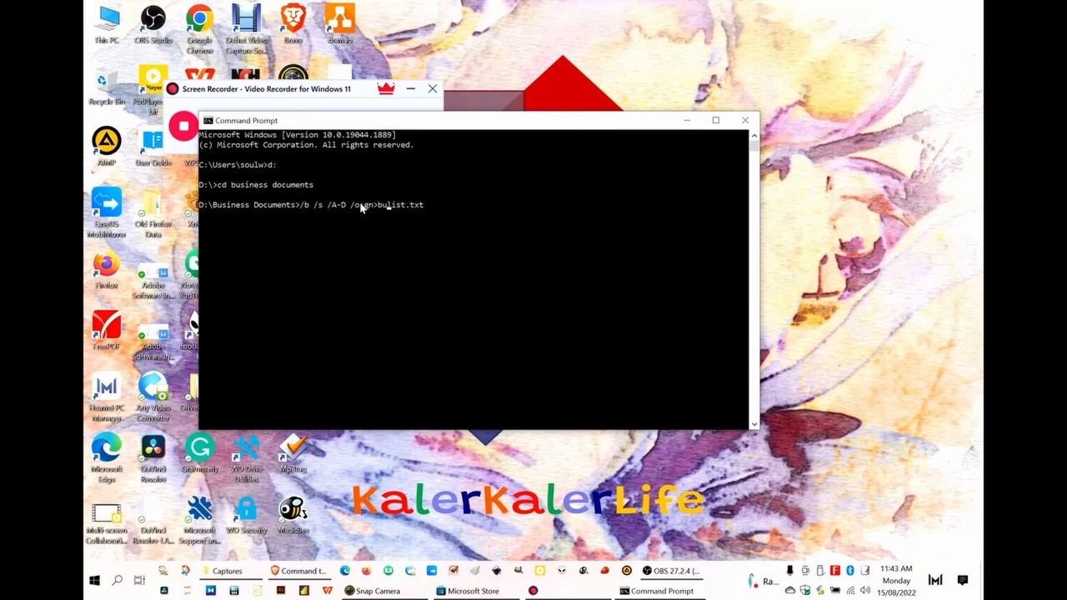
key(Return)
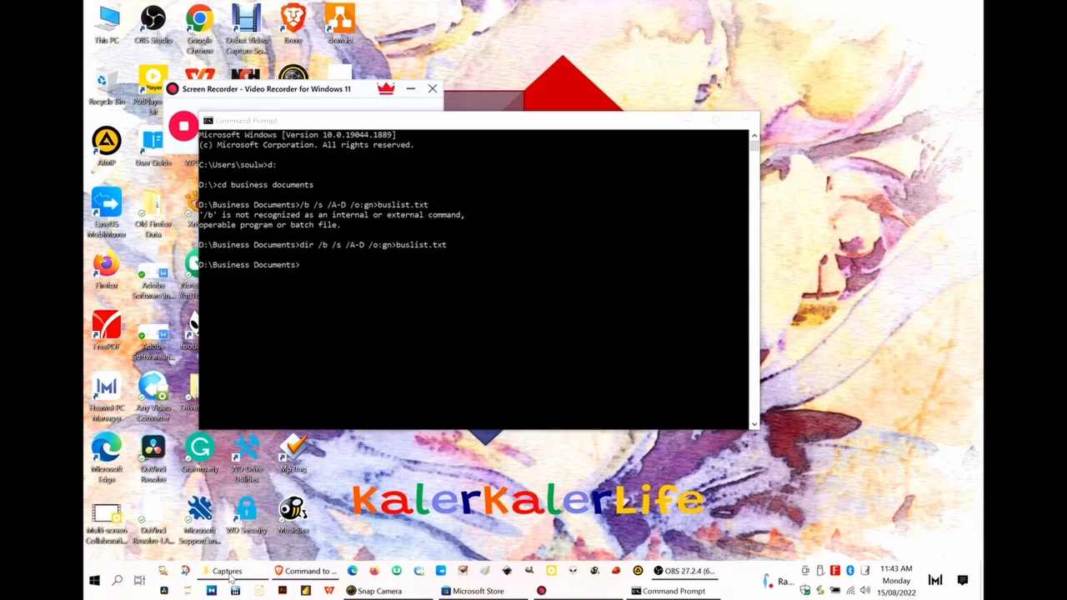
Browse File Explorer to Data (D:) > Business Documents to reach buslist.txt.
click(227, 571)
click(134, 401)
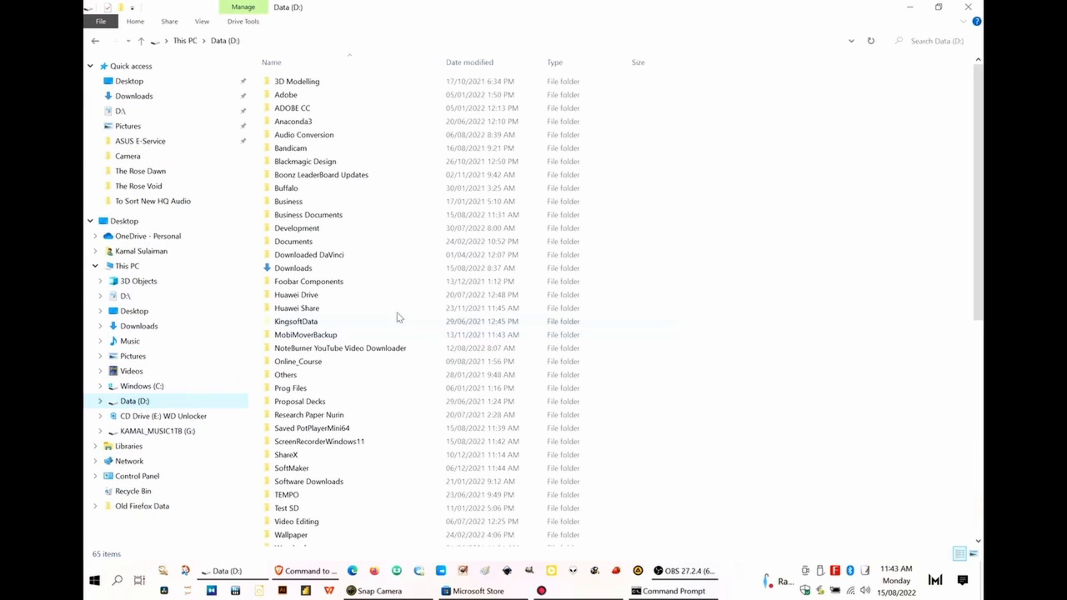
double_click(335, 215)
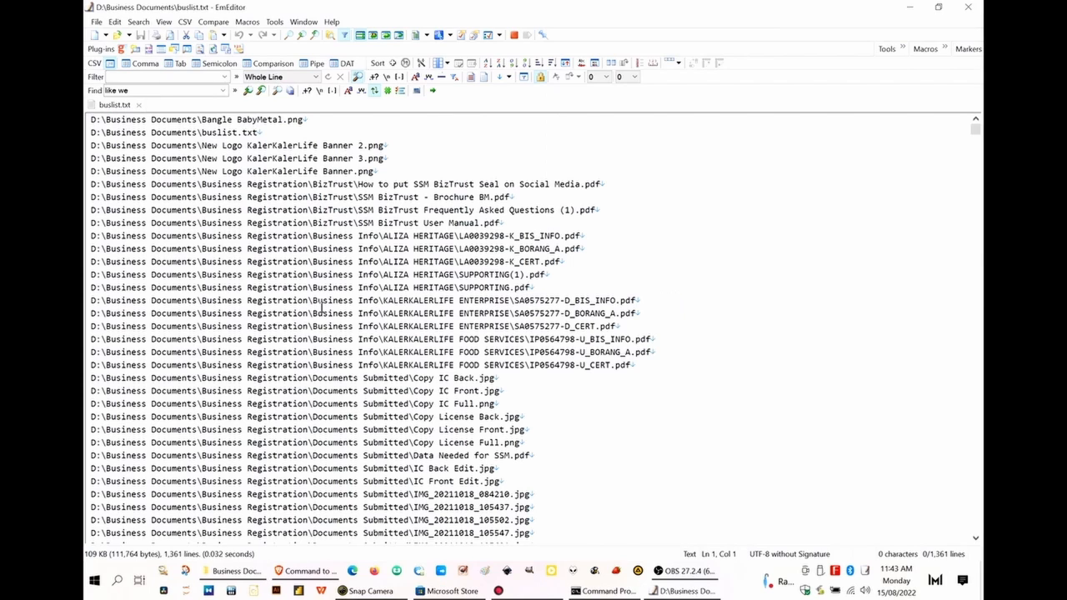
scroll(342, 310, down, 10)
scroll(342, 310, down, 10)
scroll(342, 310, down, 10)
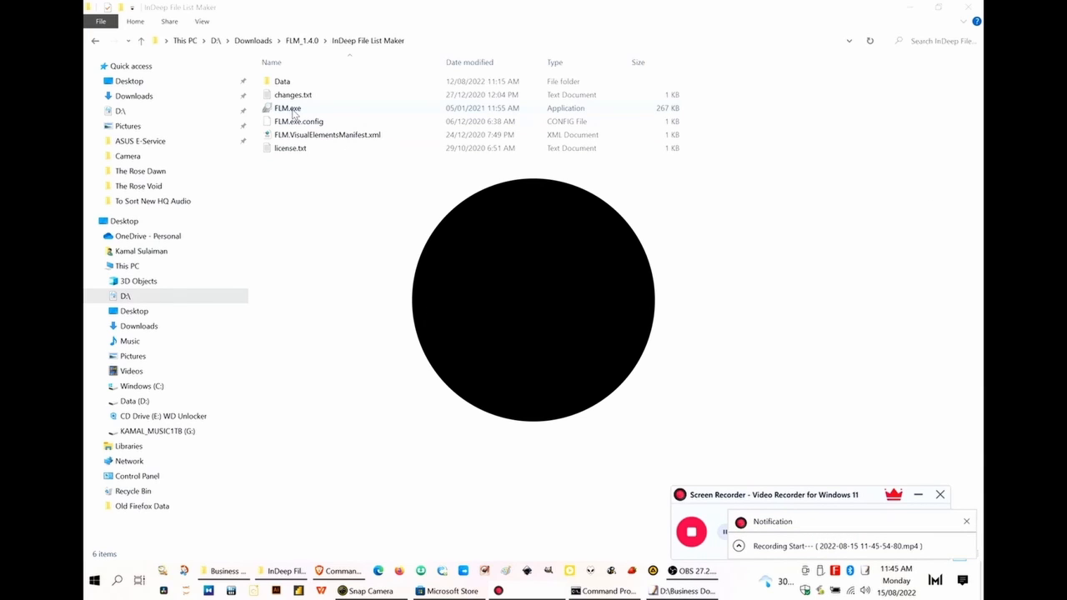
Launch FLM.exe and set D:\Business Documents as the list source folder.
double_click(287, 108)
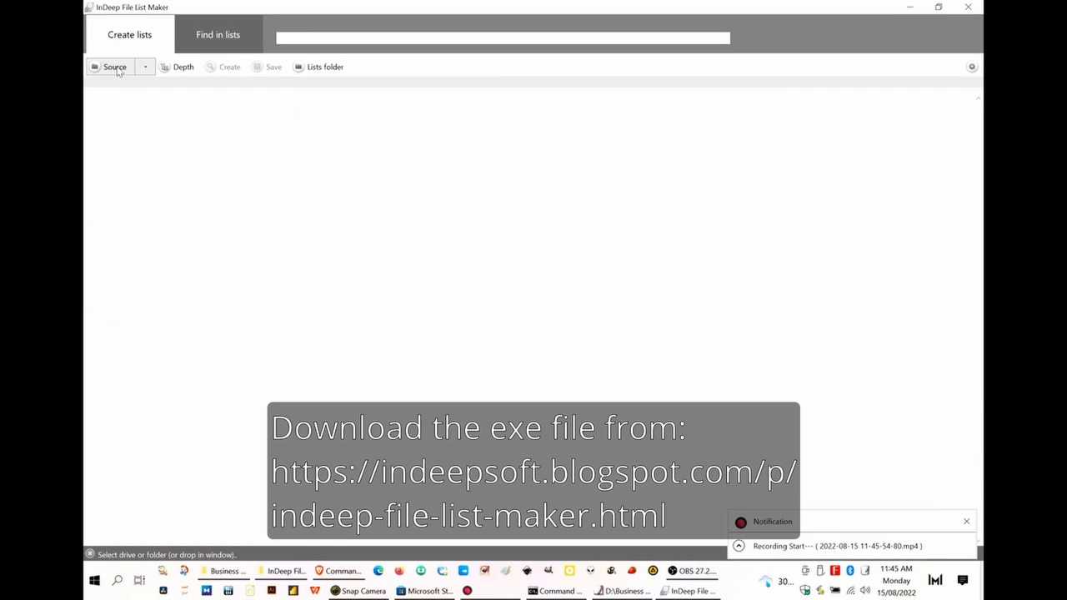
click(145, 67)
click(130, 93)
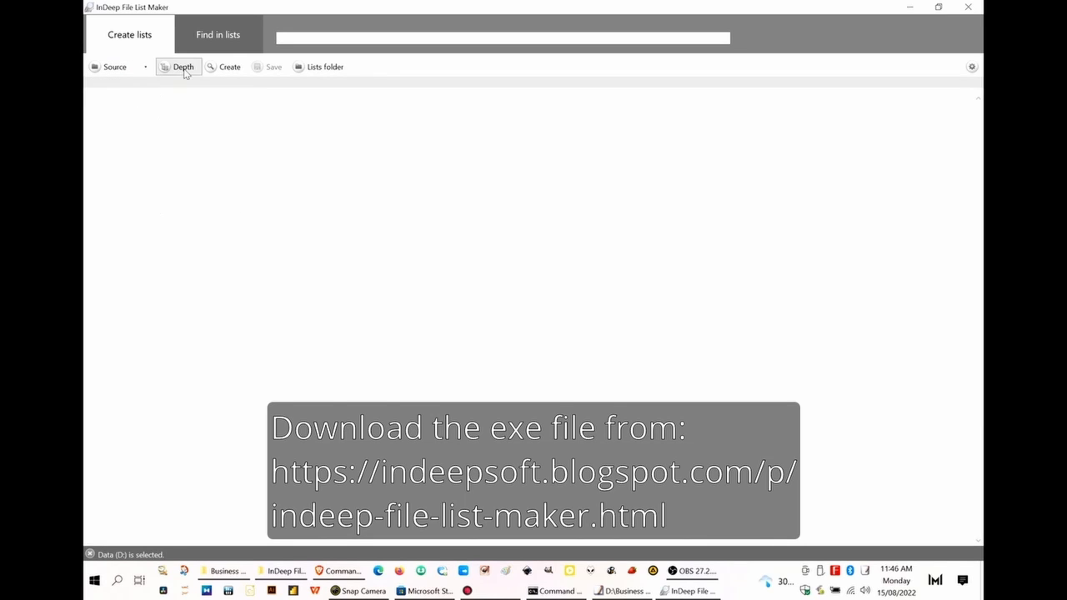
click(183, 67)
click(115, 67)
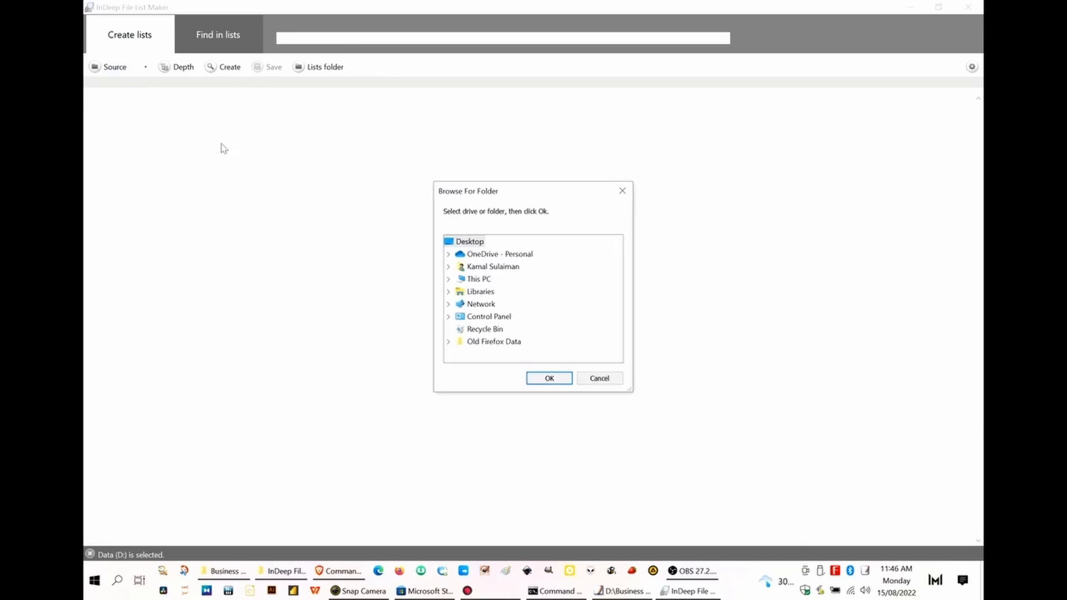
click(448, 279)
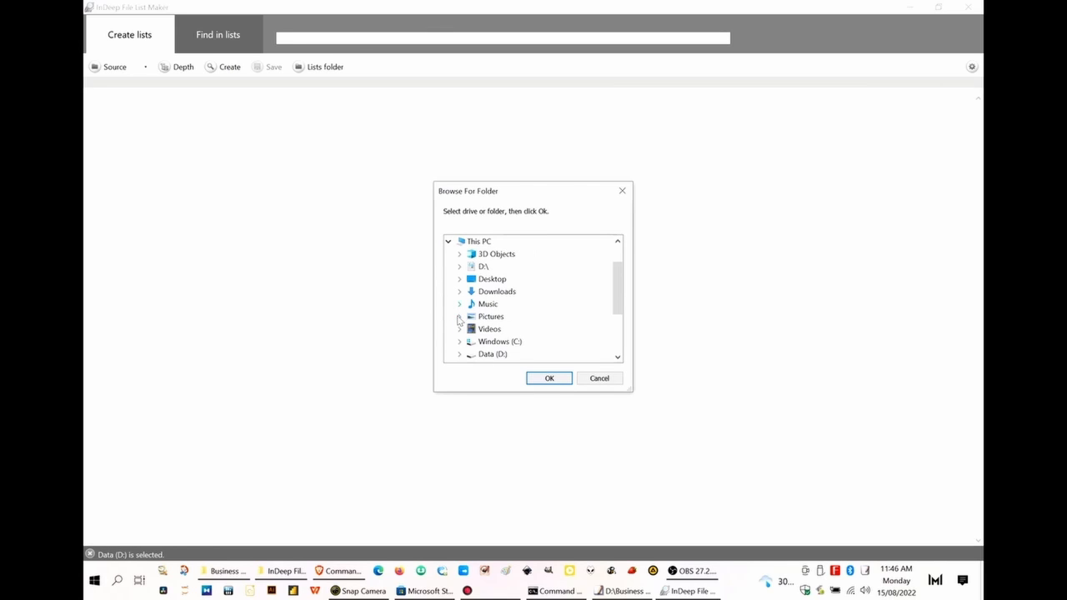
click(459, 355)
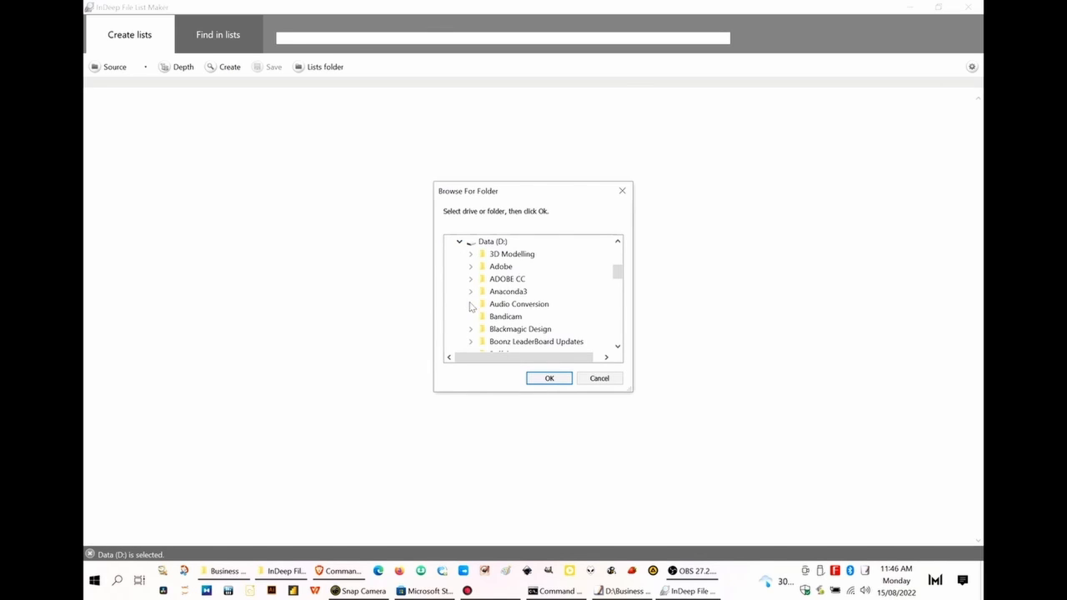
scroll(472, 311, down, 2)
double_click(505, 318)
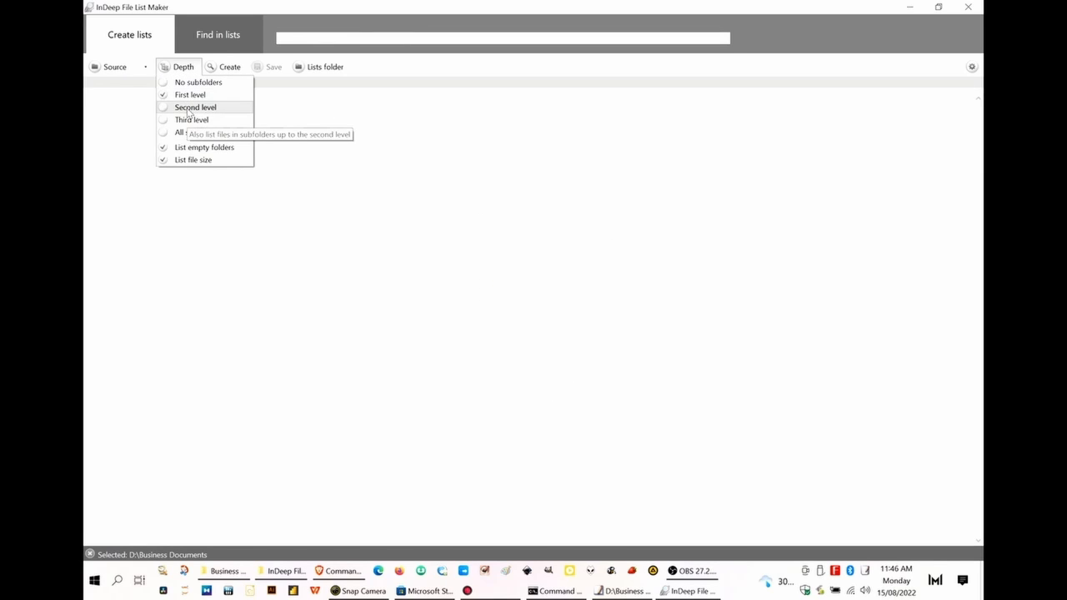
Set depth to Second level and create the Business Documents file list.
click(188, 108)
click(229, 67)
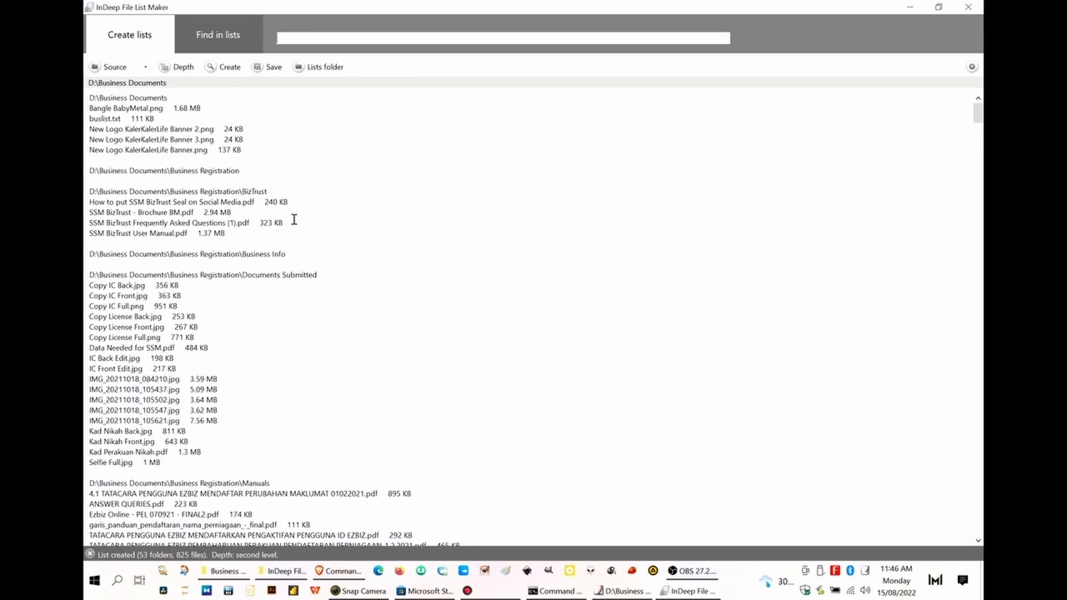
scroll(293, 223, down, 5)
scroll(294, 223, down, 5)
scroll(293, 223, down, 4)
scroll(294, 223, down, 4)
scroll(295, 226, down, 5)
scroll(295, 225, down, 5)
scroll(295, 225, down, 5)
scroll(295, 225, down, 5)
scroll(295, 225, down, 5)
scroll(295, 225, down, 5)
scroll(296, 225, down, 5)
scroll(296, 225, down, 4)
scroll(295, 225, down, 5)
Save the list as Busindeeplist.txt in D:\Business Documents.
click(267, 66)
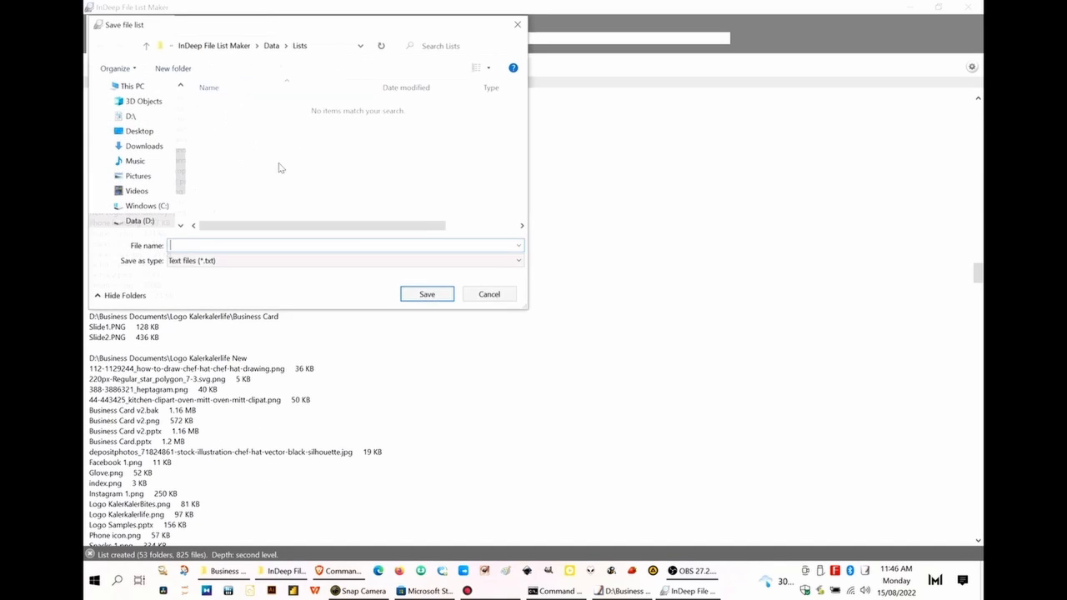
click(138, 221)
scroll(246, 150, down, 3)
scroll(246, 150, down, 2)
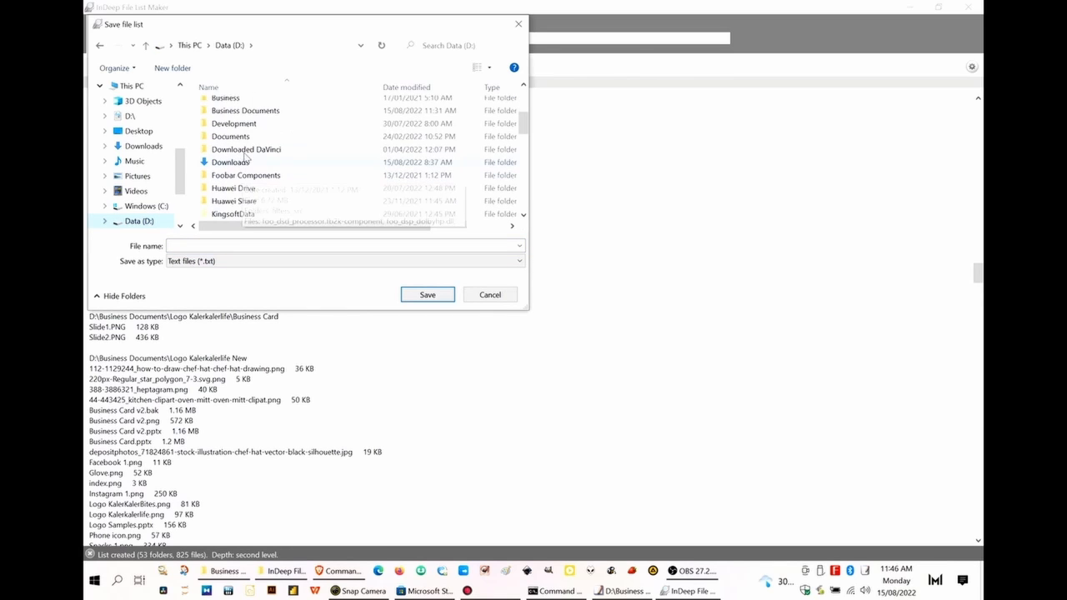
double_click(245, 111)
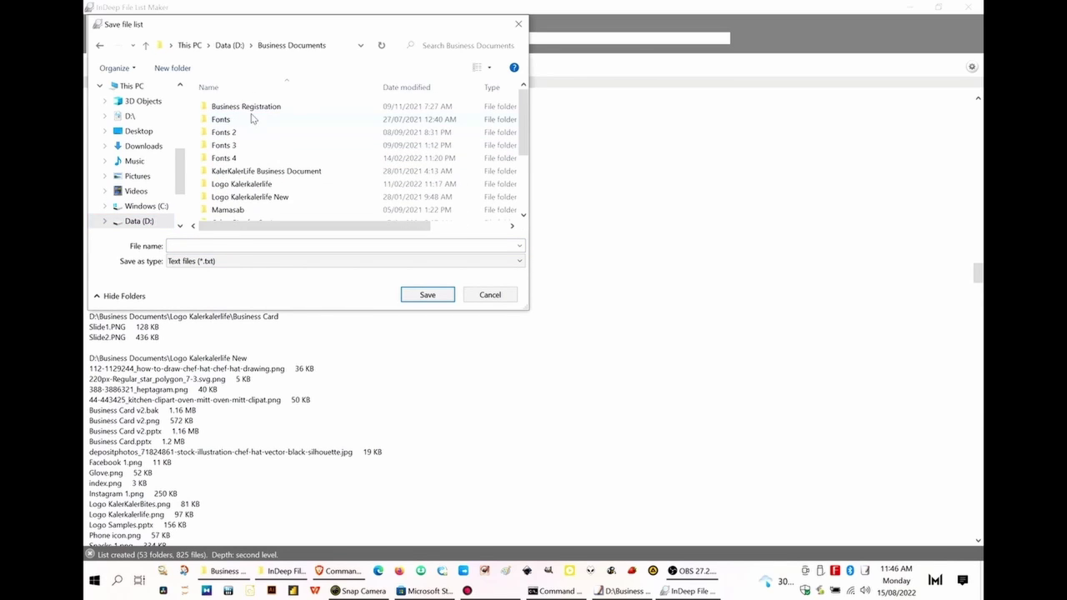
click(217, 244)
text(Busindeeplist)
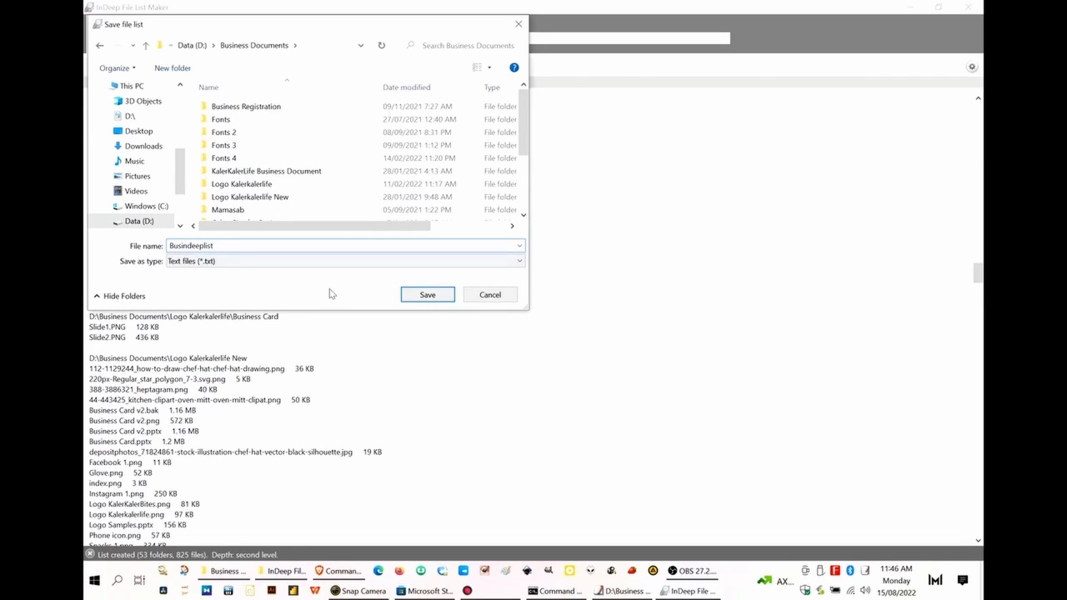
click(427, 294)
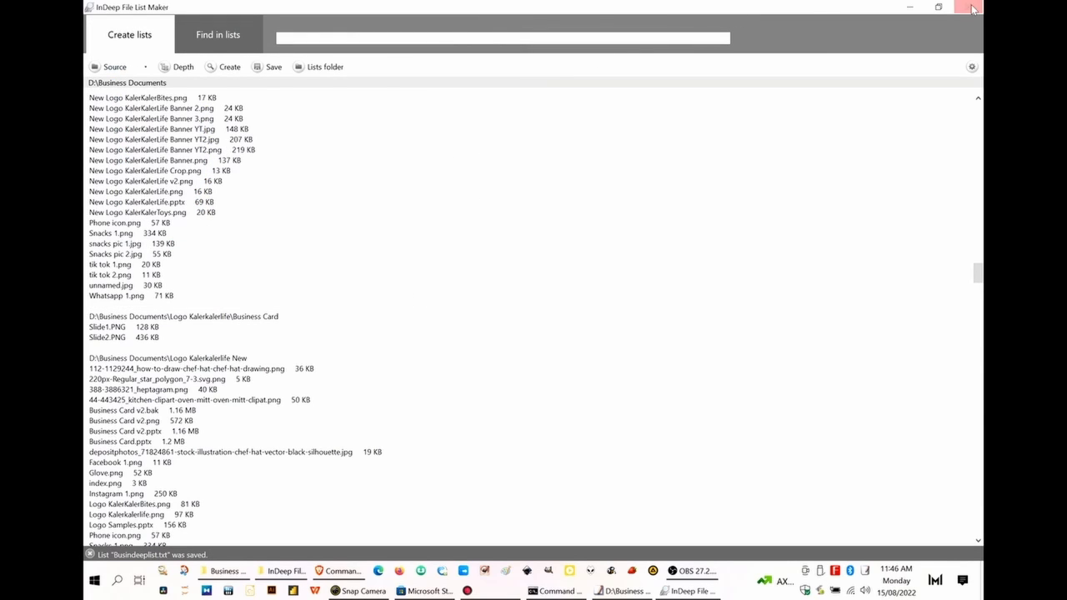
Minimize the list maker and open Busindeeplist.txt from Business Documents in EmEditor.
click(911, 8)
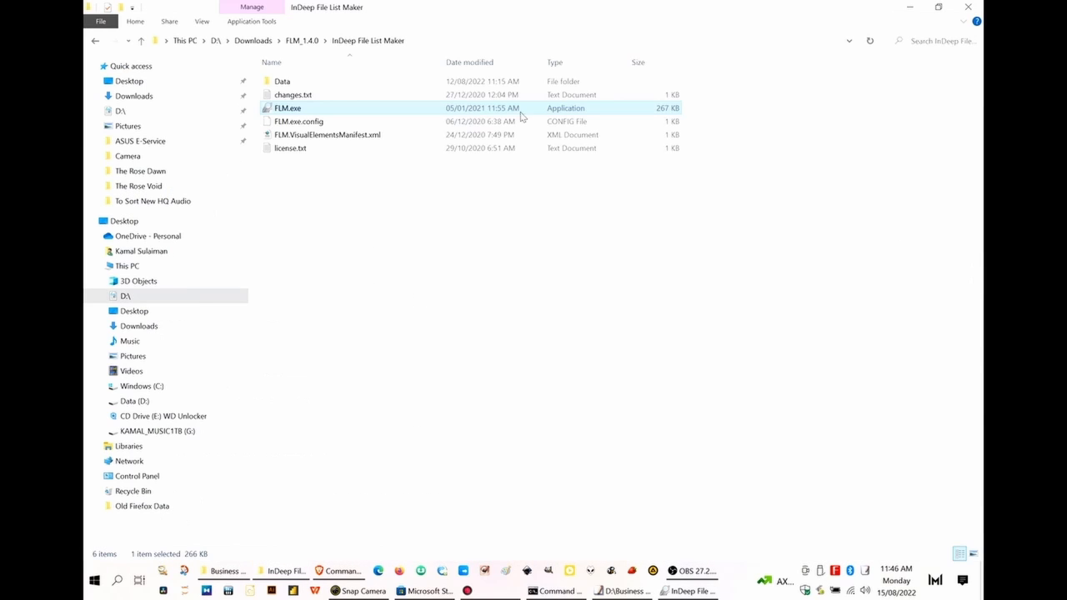
click(228, 572)
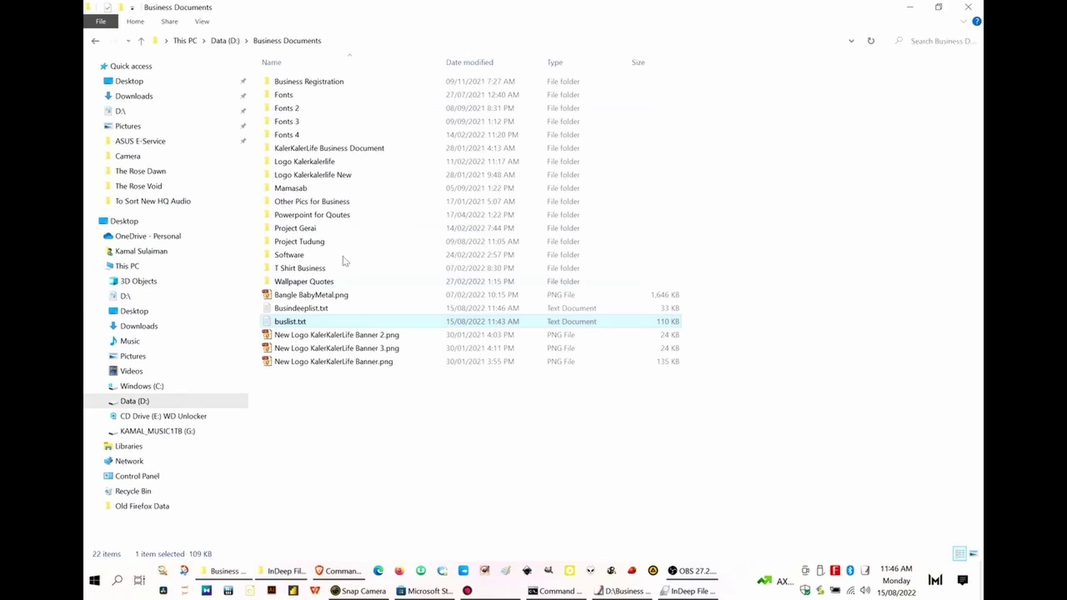
click(337, 311)
double_click(337, 311)
scroll(420, 290, down, 5)
scroll(420, 290, down, 10)
scroll(420, 291, down, 10)
scroll(420, 290, down, 8)
scroll(420, 290, down, 8)
scroll(421, 290, down, 8)
scroll(420, 290, down, 8)
scroll(420, 291, down, 8)
scroll(420, 290, down, 8)
scroll(423, 294, down, 8)
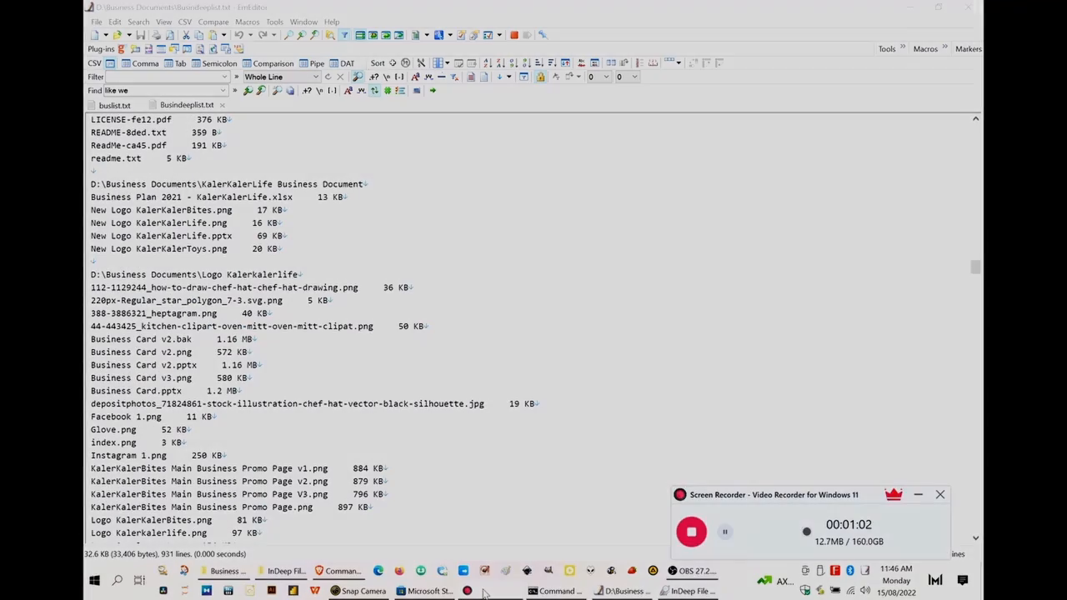